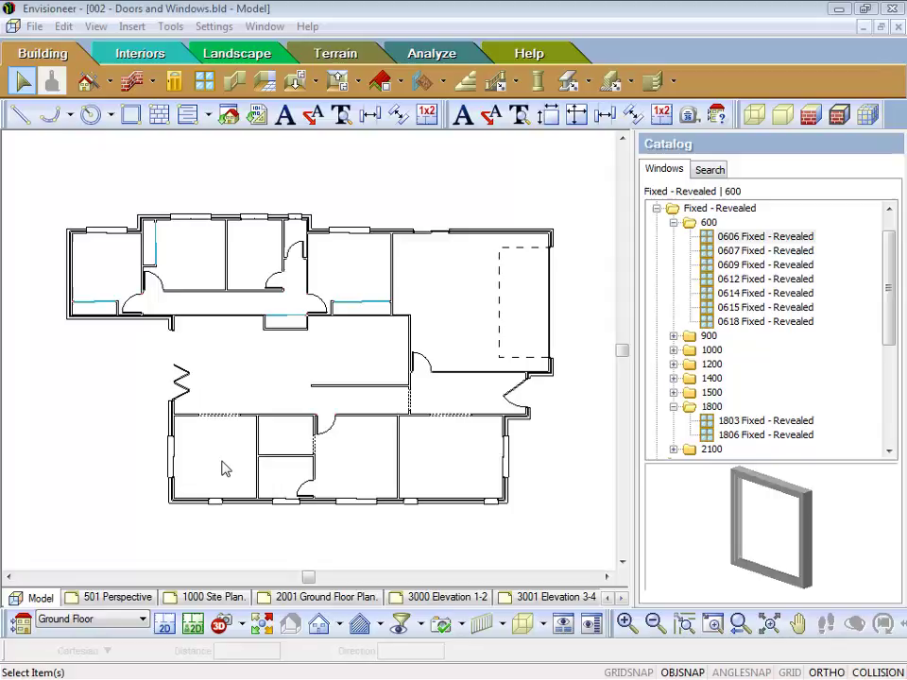
Step: Place a new camera outside the lower exterior wall, aimed at the small window of the lower-left room, and view the model through it
{"action": "scroll", "coordinate": [223, 464], "scroll_direction": "down", "scroll_amount": 2}
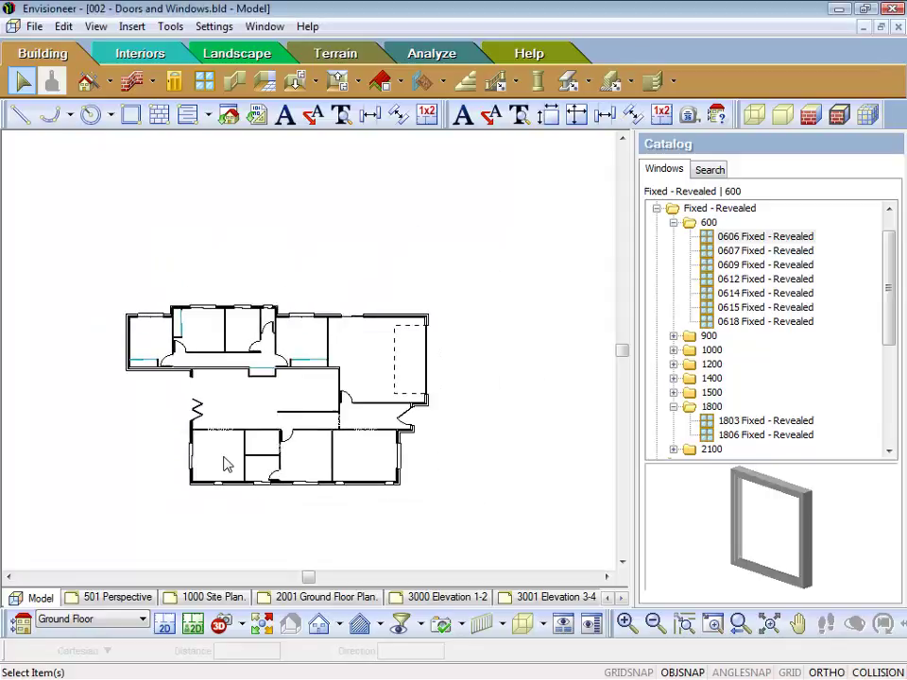
{"action": "middle_click_drag", "start_coordinate": [212, 508], "coordinate": [296, 395]}
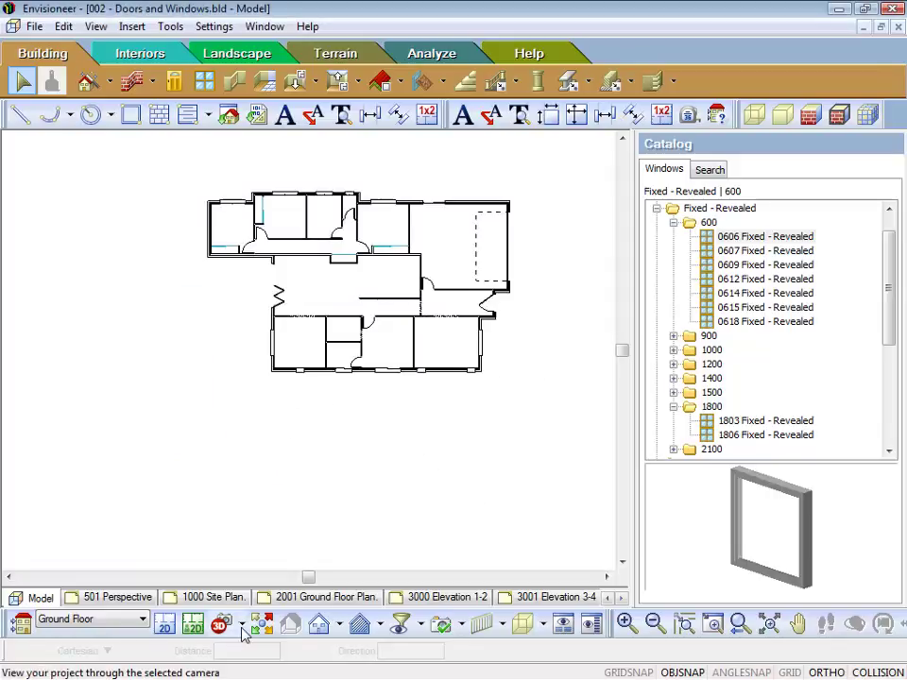
{"action": "left_click", "coordinate": [242, 625]}
{"action": "left_click", "coordinate": [244, 650]}
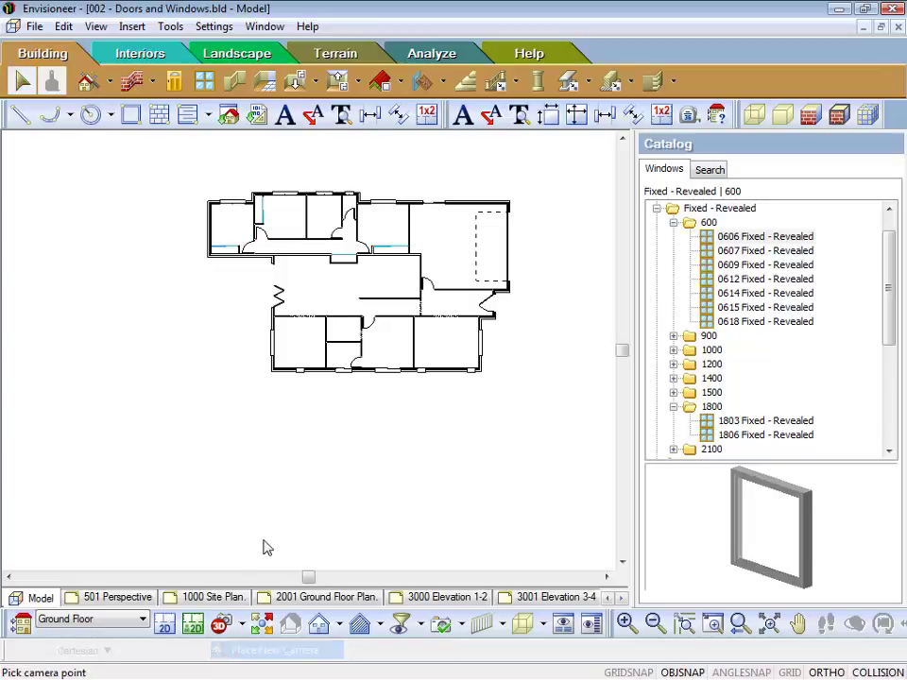
{"action": "left_click", "coordinate": [290, 429]}
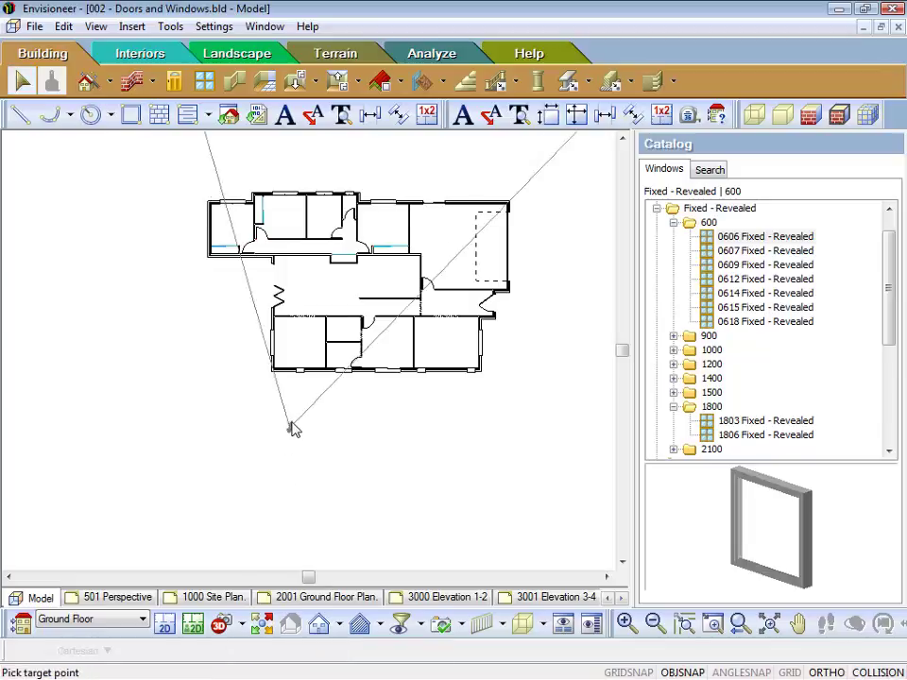
{"action": "left_click", "coordinate": [298, 375]}
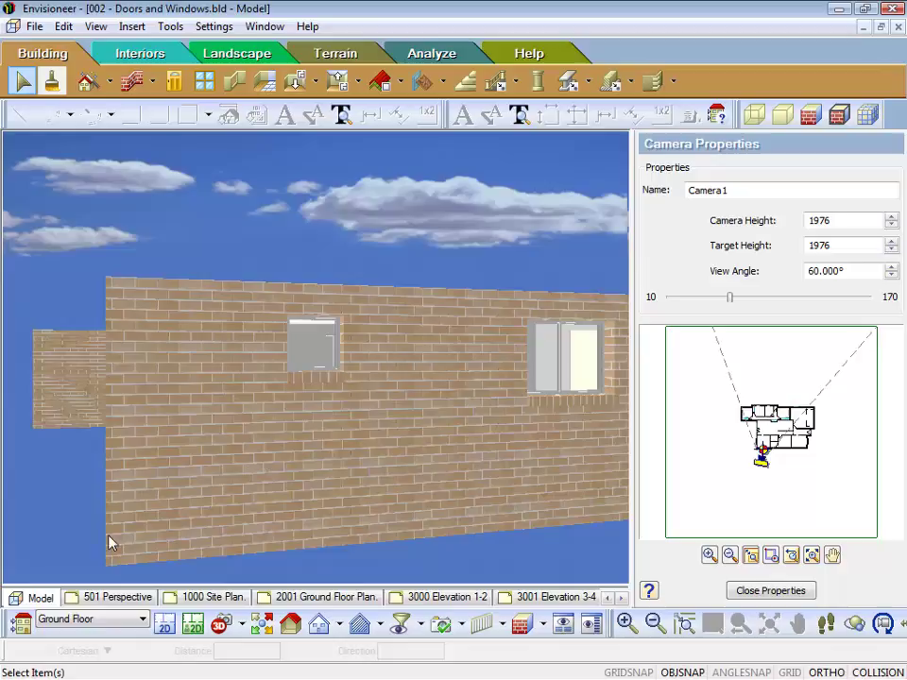
Step: Check the ground floor's head height in the building locations and elevate the 0606 fixed window to 1400
{"action": "left_click", "coordinate": [20, 625]}
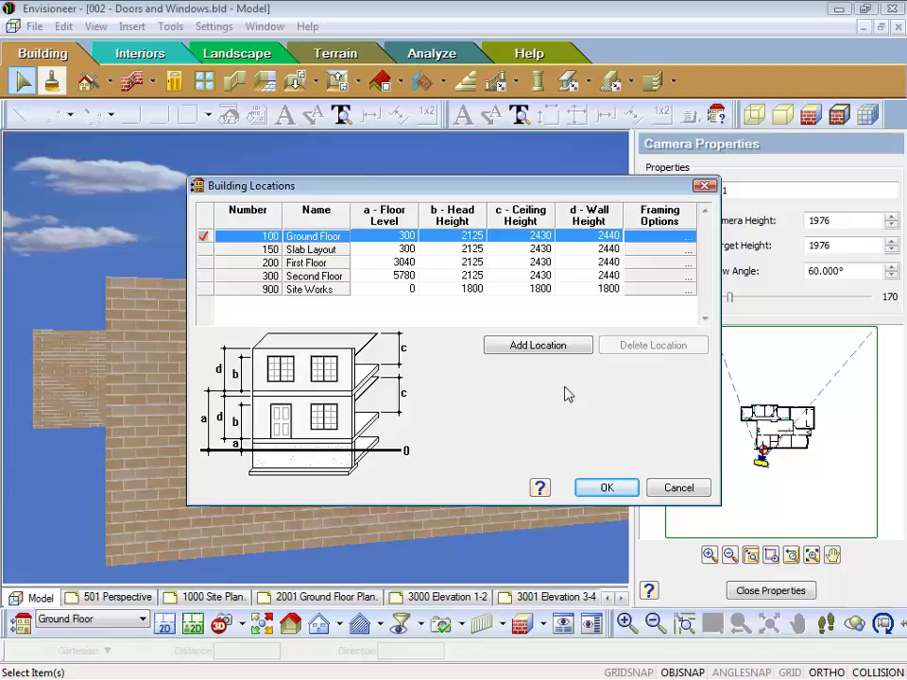
{"action": "left_click", "coordinate": [606, 487]}
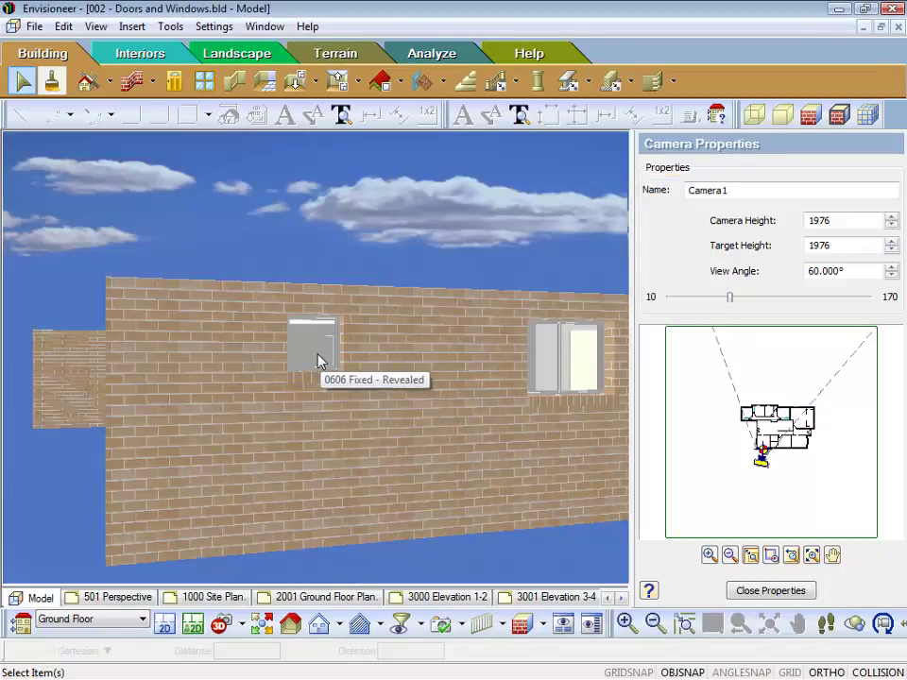
{"action": "left_click", "coordinate": [317, 356]}
{"action": "right_click", "coordinate": [317, 356]}
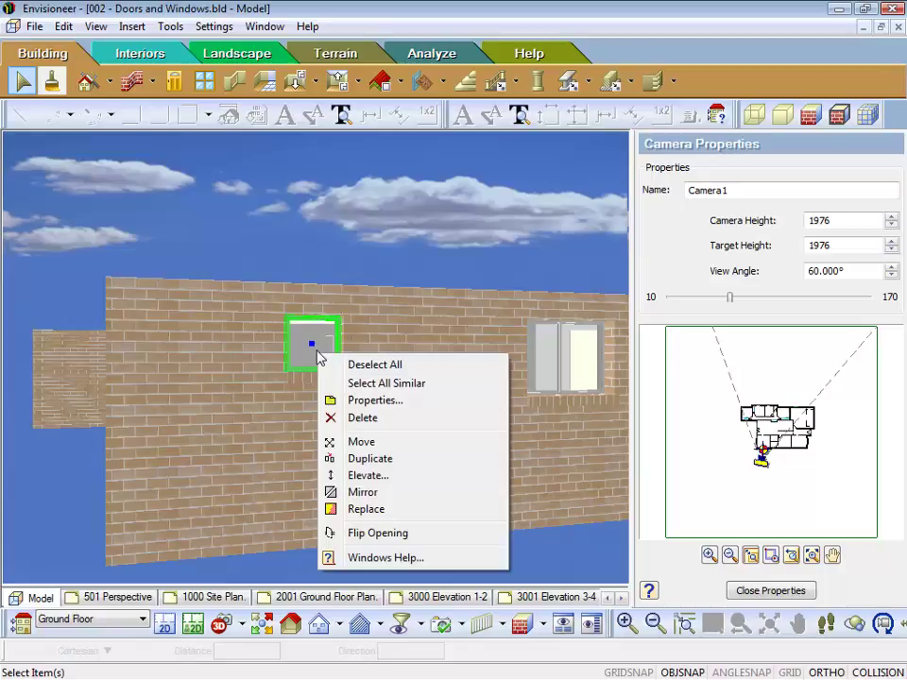
{"action": "left_click", "coordinate": [367, 476]}
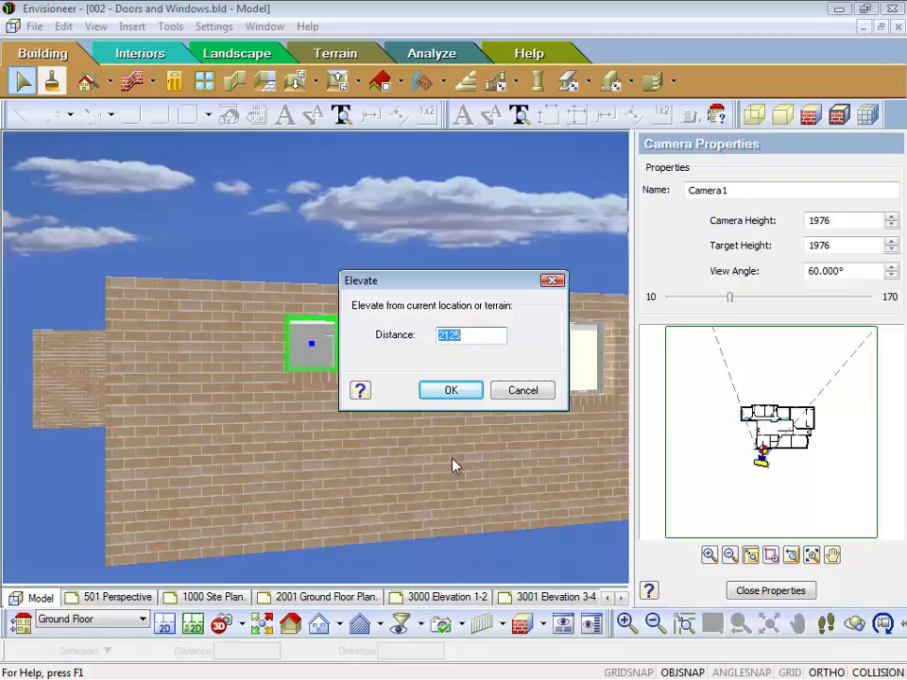
{"action": "type", "text": "1400"}
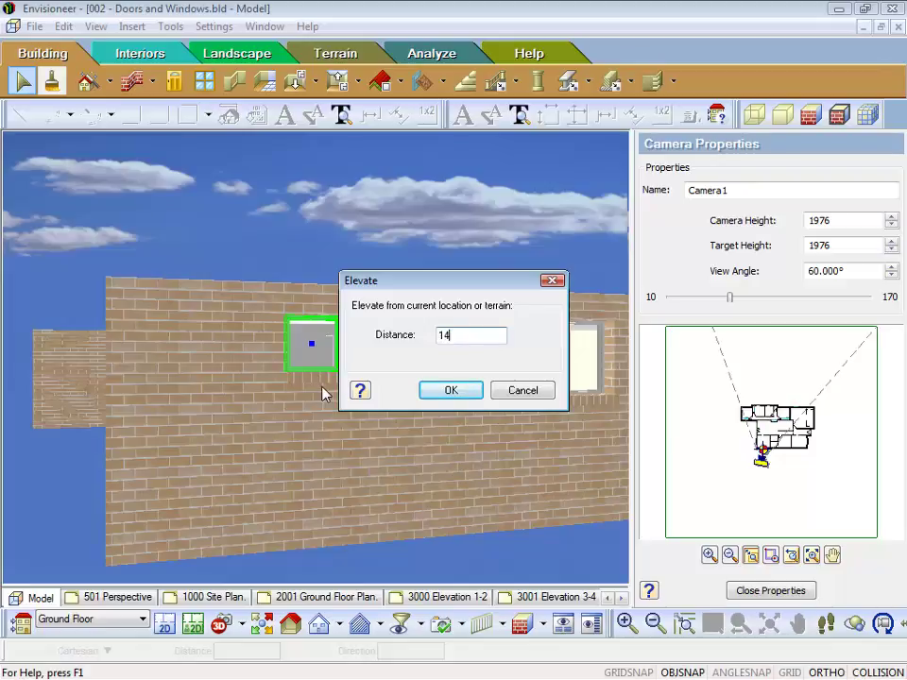
{"action": "left_click", "coordinate": [454, 392]}
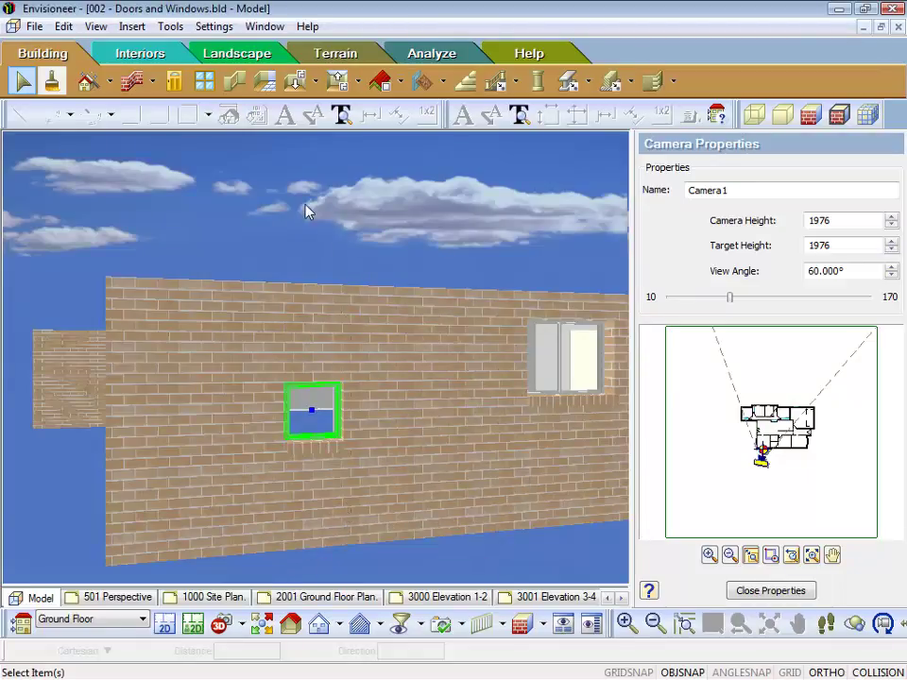
Step: In the 2D plan, insert another 0606 Fixed - Revealed window centred on the wall at the lowered window's position
{"action": "left_click", "coordinate": [163, 628]}
{"action": "right_click", "coordinate": [307, 468]}
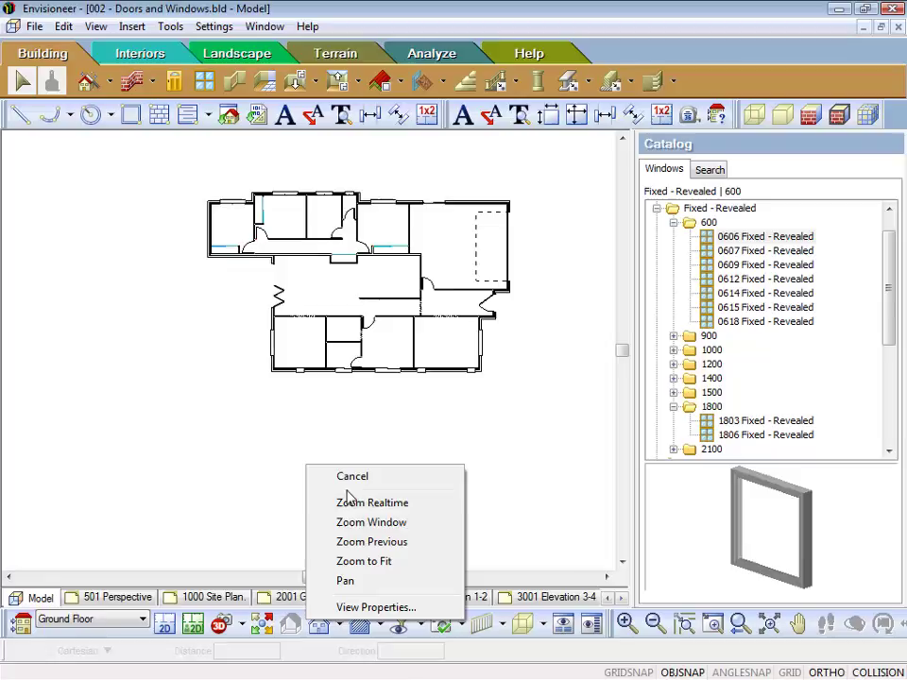
{"action": "left_click", "coordinate": [312, 524]}
{"action": "left_click", "coordinate": [264, 331]}
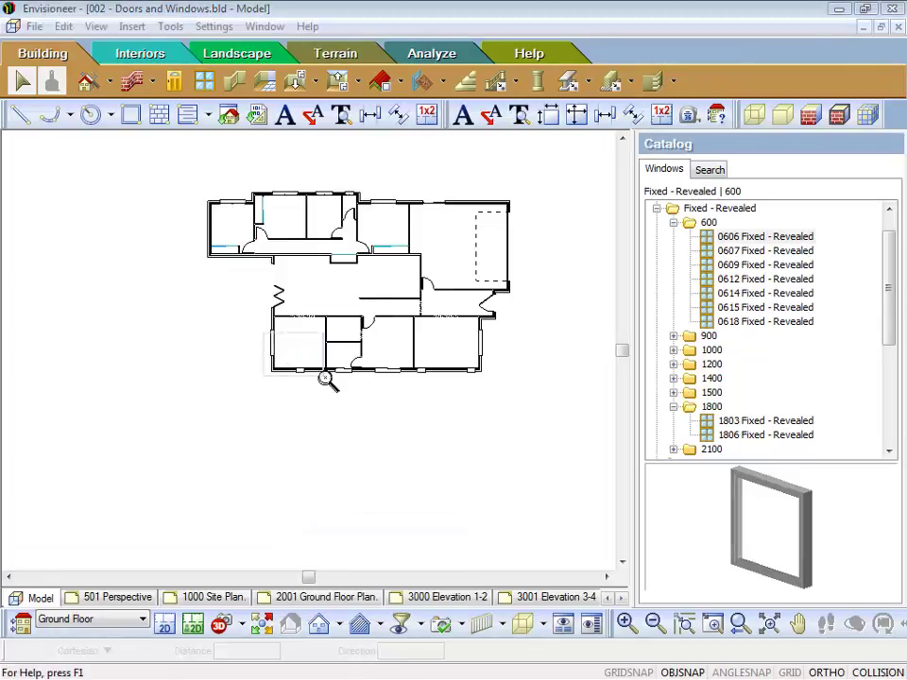
{"action": "left_click", "coordinate": [336, 385]}
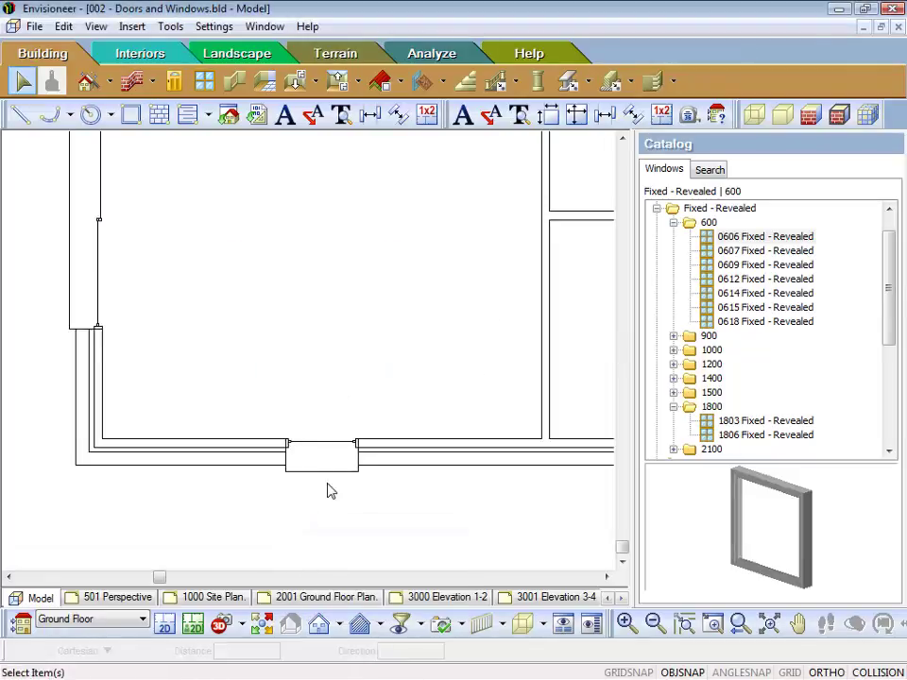
{"action": "left_click", "coordinate": [737, 240]}
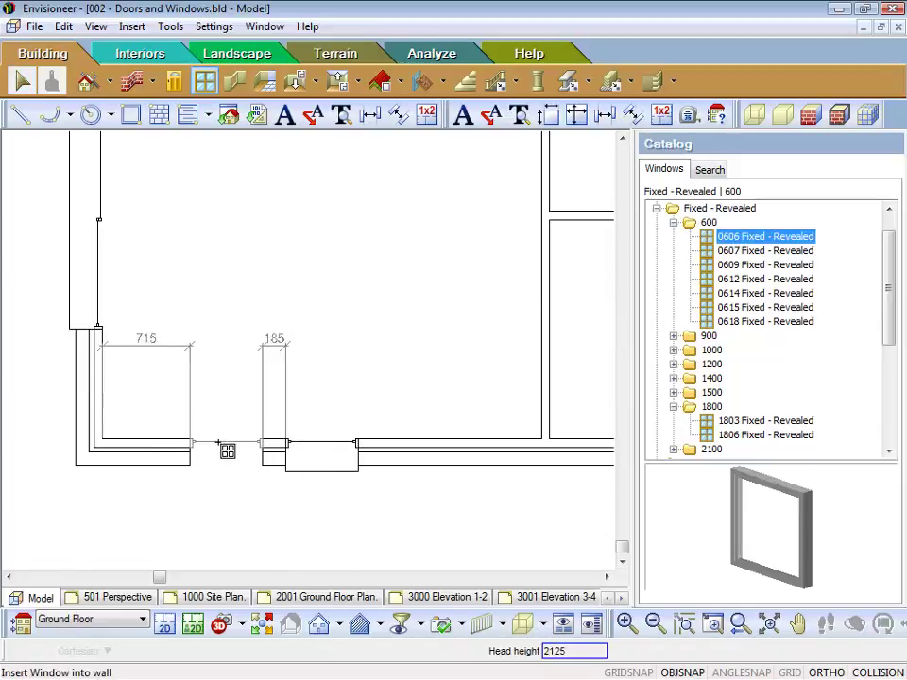
{"action": "left_click", "coordinate": [323, 442]}
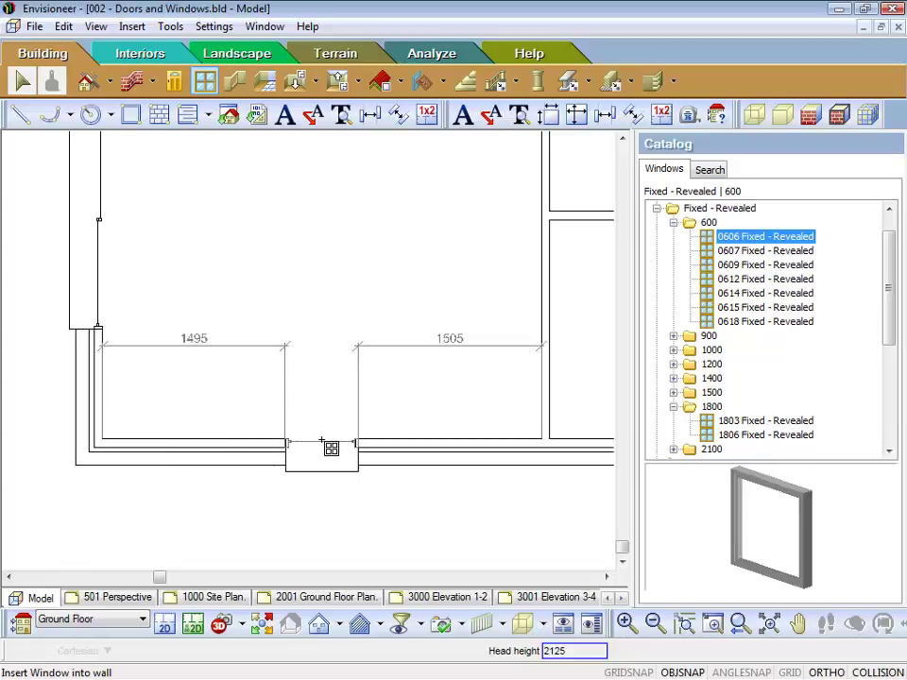
{"action": "right_click", "coordinate": [319, 430]}
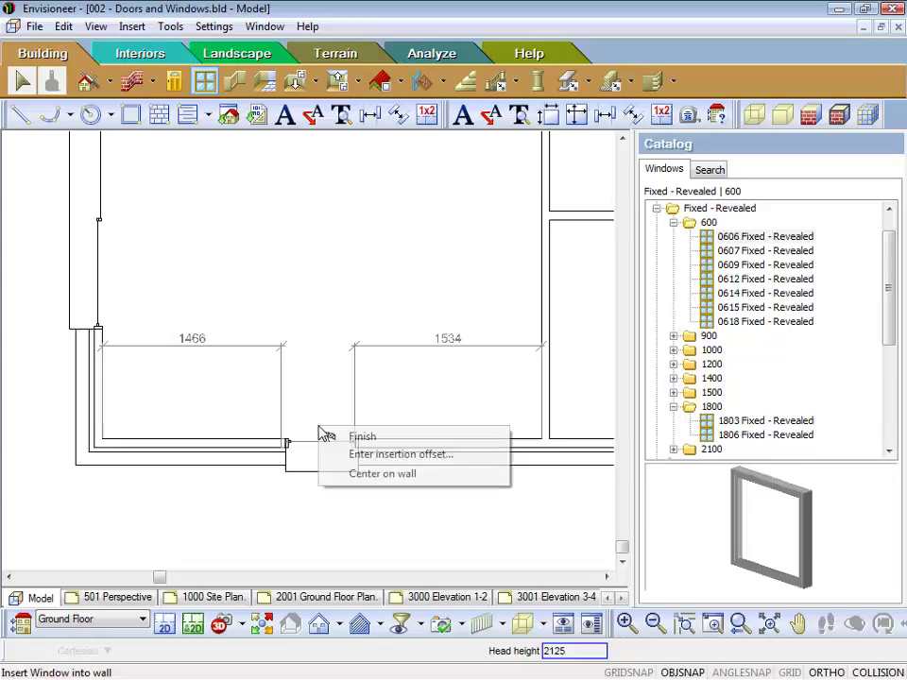
{"action": "left_click", "coordinate": [373, 473]}
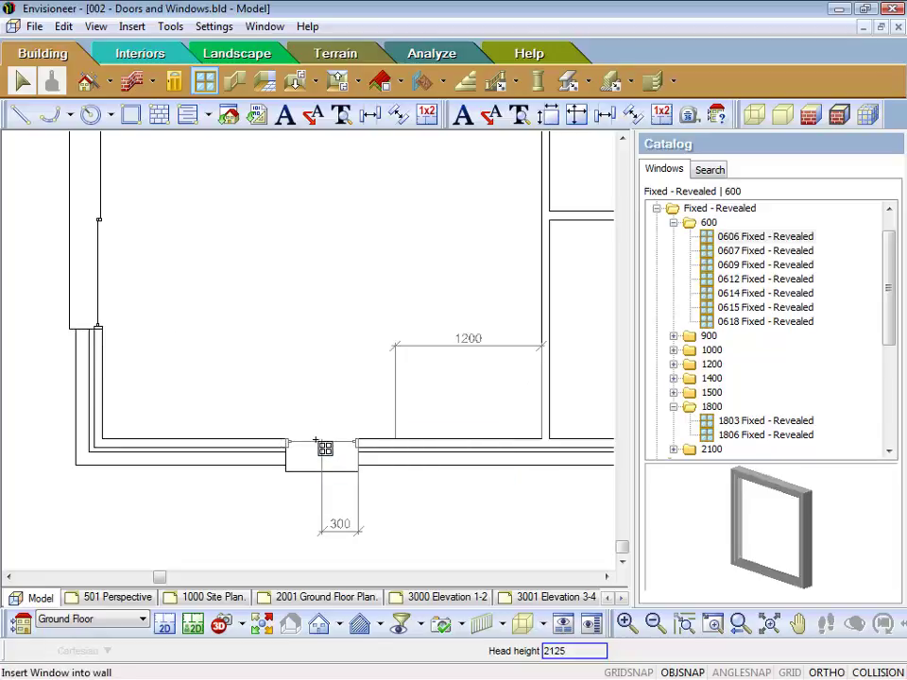
{"action": "right_click", "coordinate": [344, 520]}
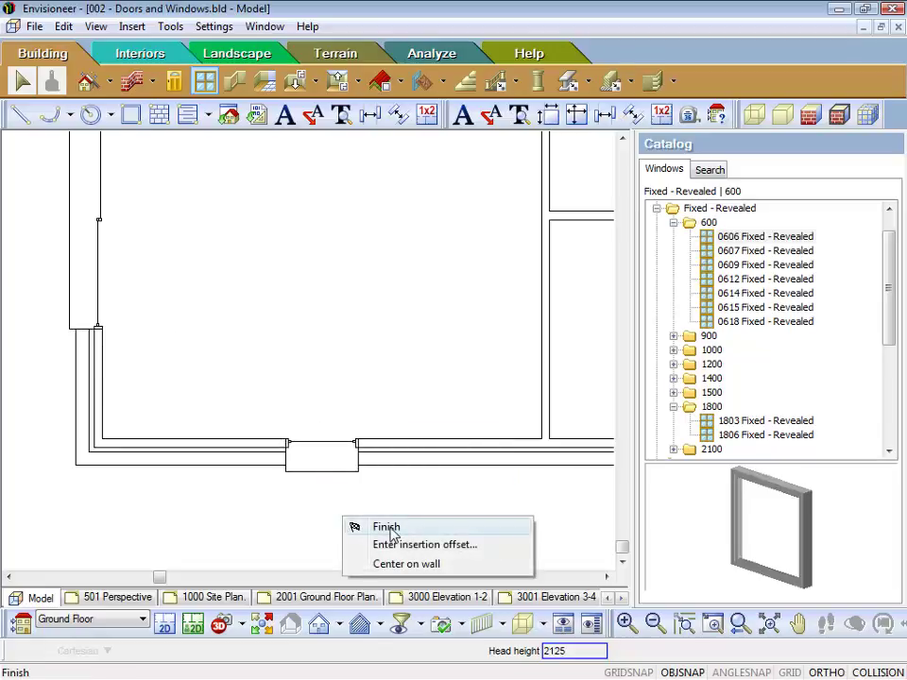
{"action": "left_click", "coordinate": [389, 529]}
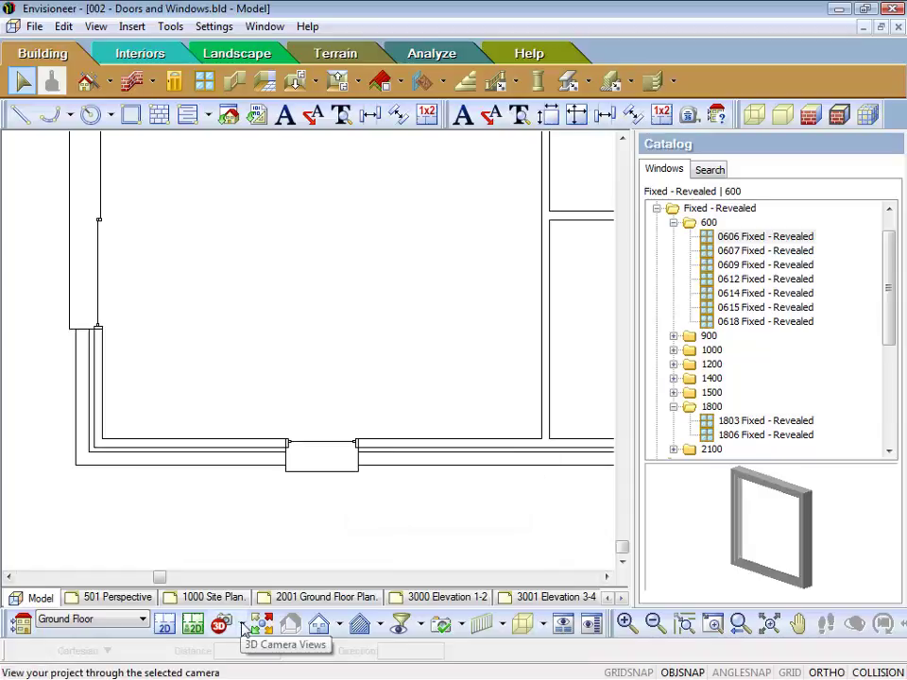
Step: Return to the Camera1 view and replace the 0912 sliding window with the 1806 Louvre - Revealed window
{"action": "left_click", "coordinate": [242, 629]}
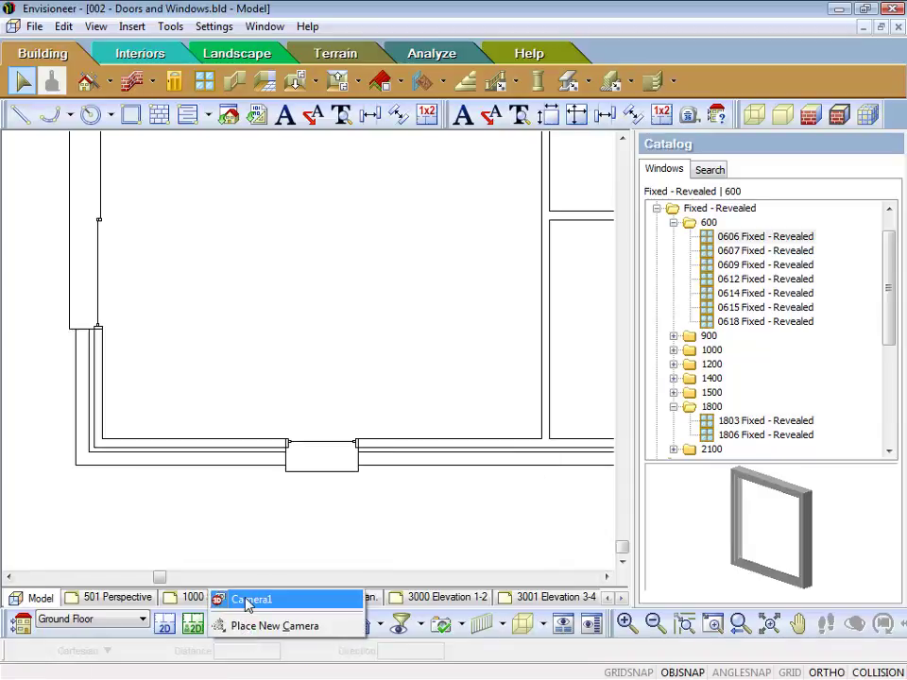
{"action": "left_click", "coordinate": [248, 603]}
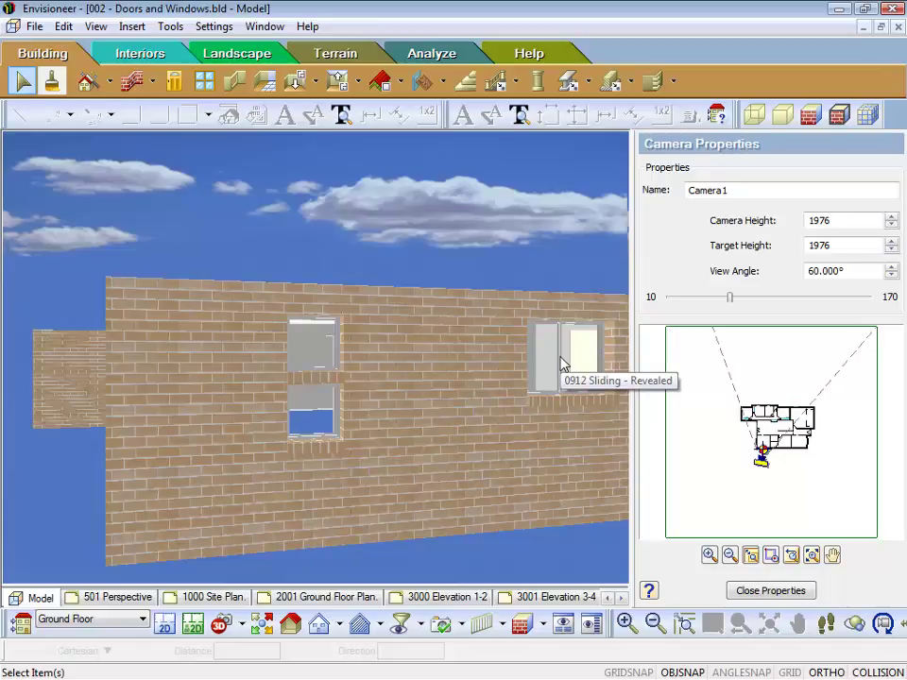
{"action": "left_click", "coordinate": [562, 363]}
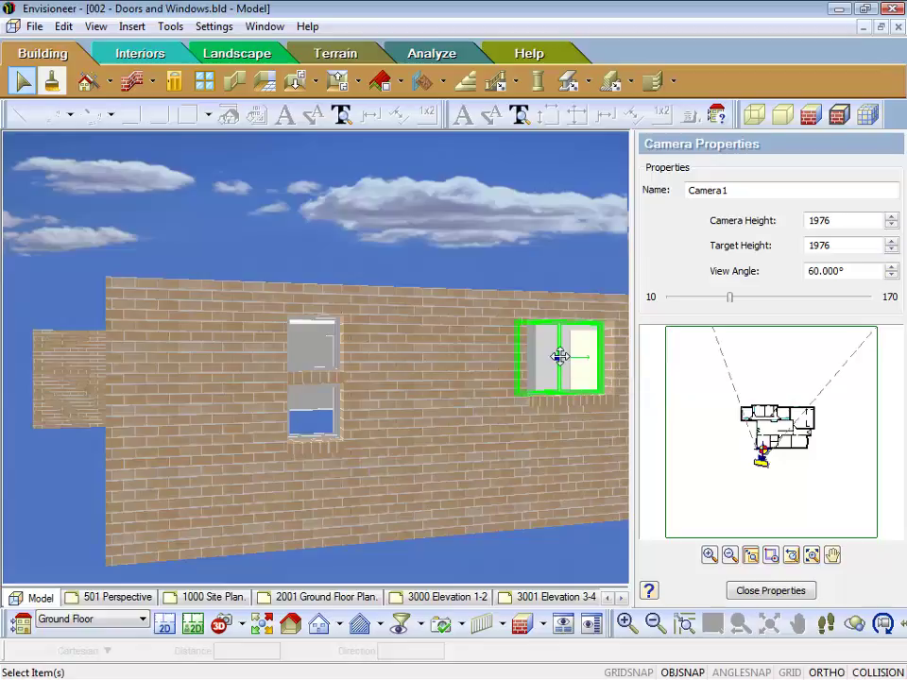
{"action": "right_click", "coordinate": [560, 356]}
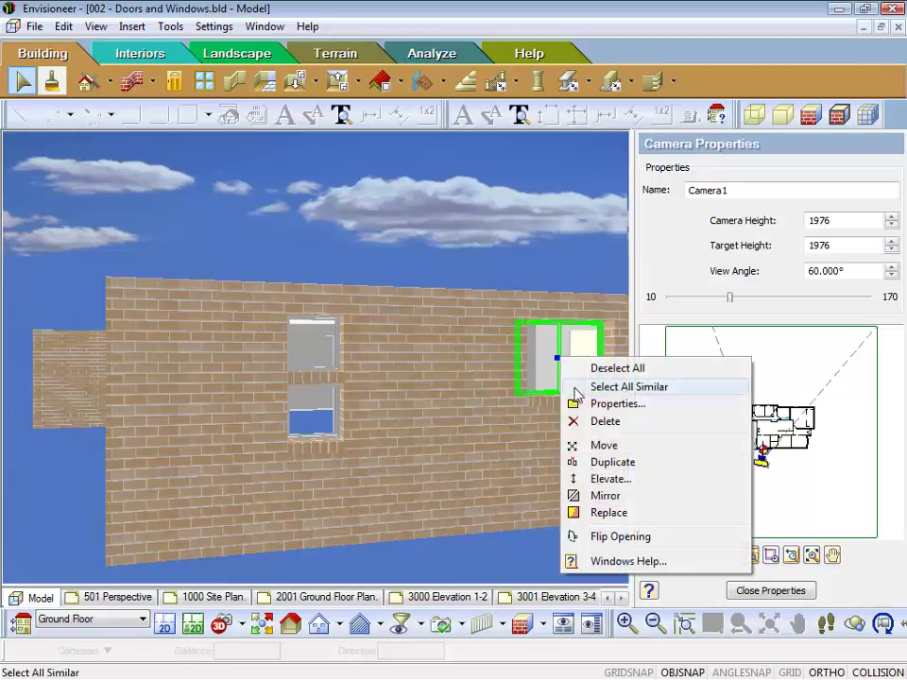
{"action": "left_click", "coordinate": [600, 512]}
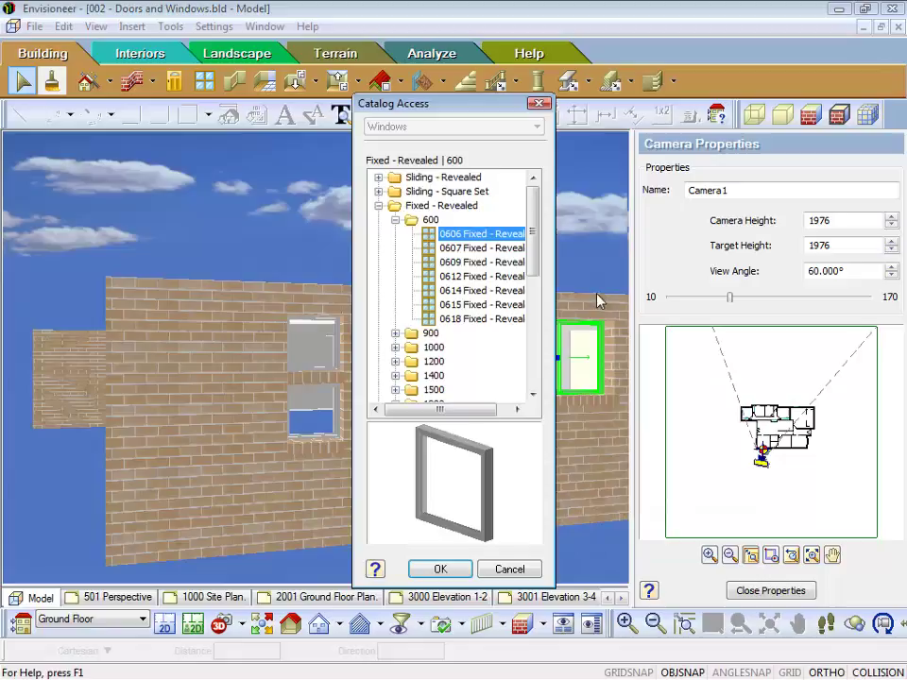
{"action": "left_click", "coordinate": [377, 206]}
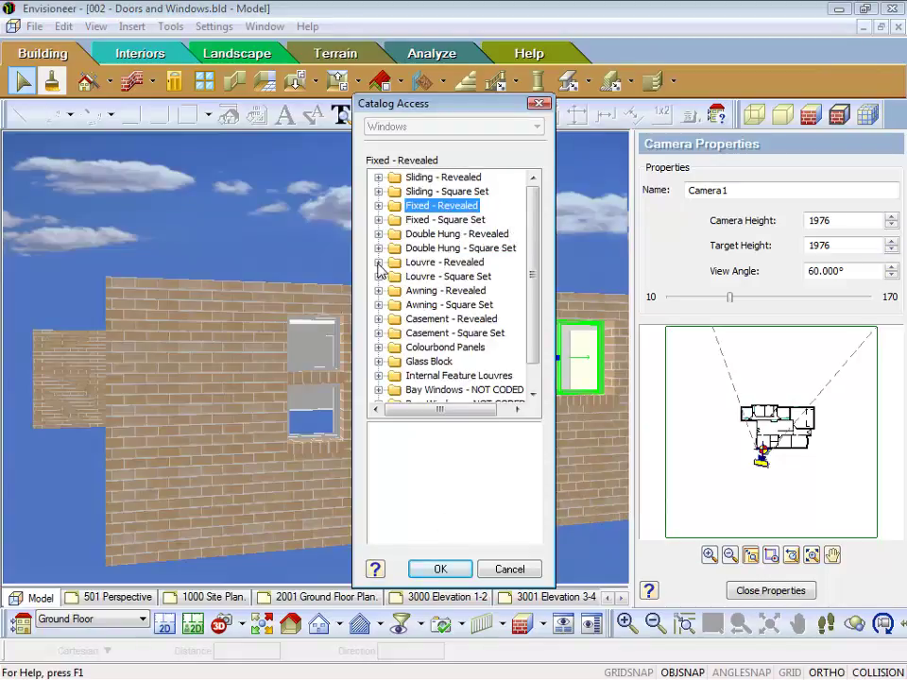
{"action": "left_click", "coordinate": [378, 262]}
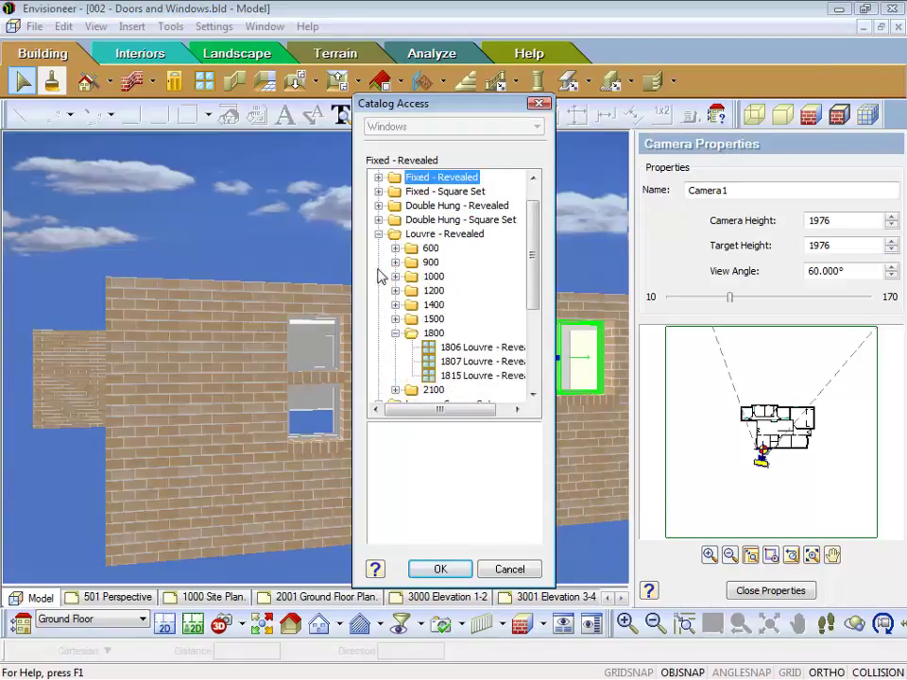
{"action": "left_click", "coordinate": [444, 352]}
{"action": "left_click", "coordinate": [440, 569]}
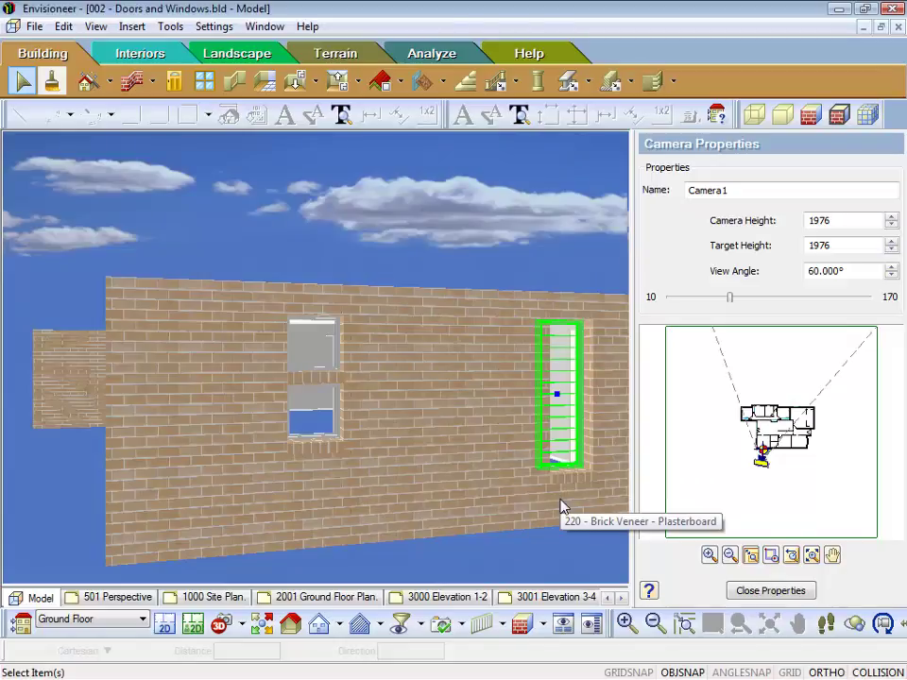
{"action": "left_click", "coordinate": [550, 248]}
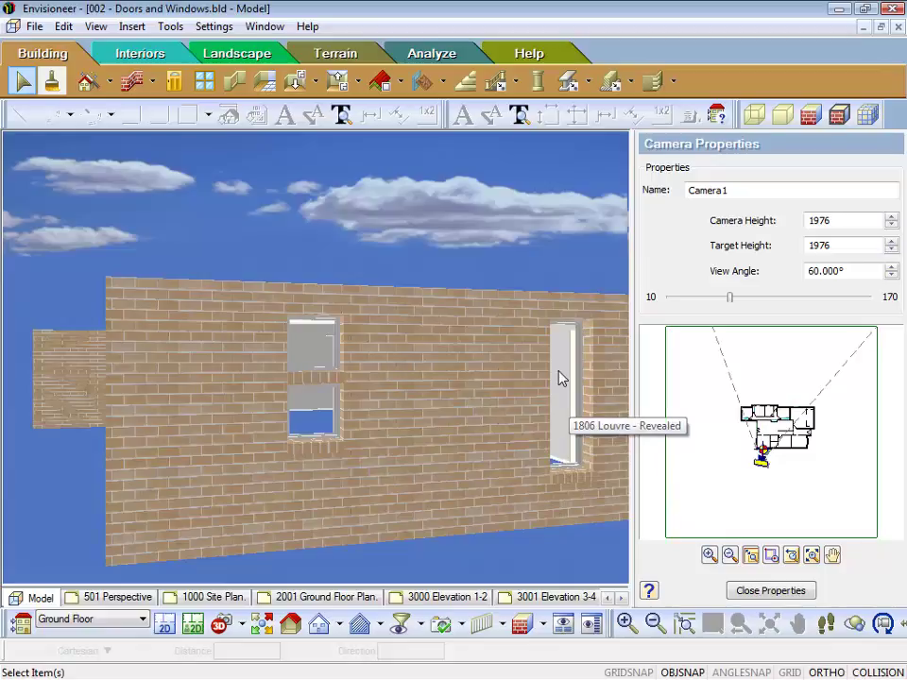
Step: Examine the louvre window in hidden-line display and restore the textured display of the brick wall
{"action": "left_click", "coordinate": [564, 422]}
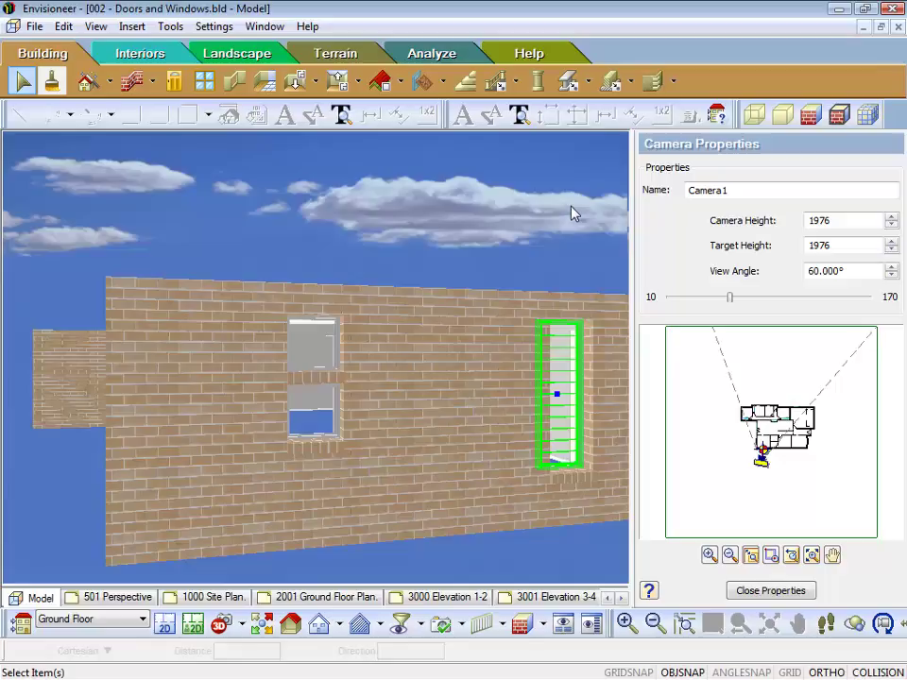
{"action": "key", "text": "Delete"}
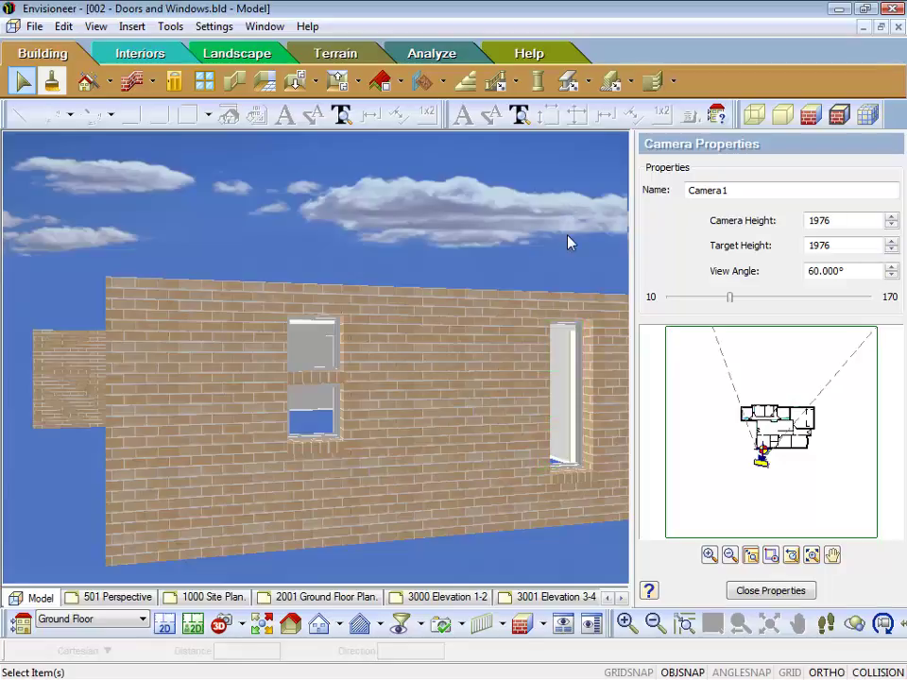
{"action": "left_click", "coordinate": [784, 115]}
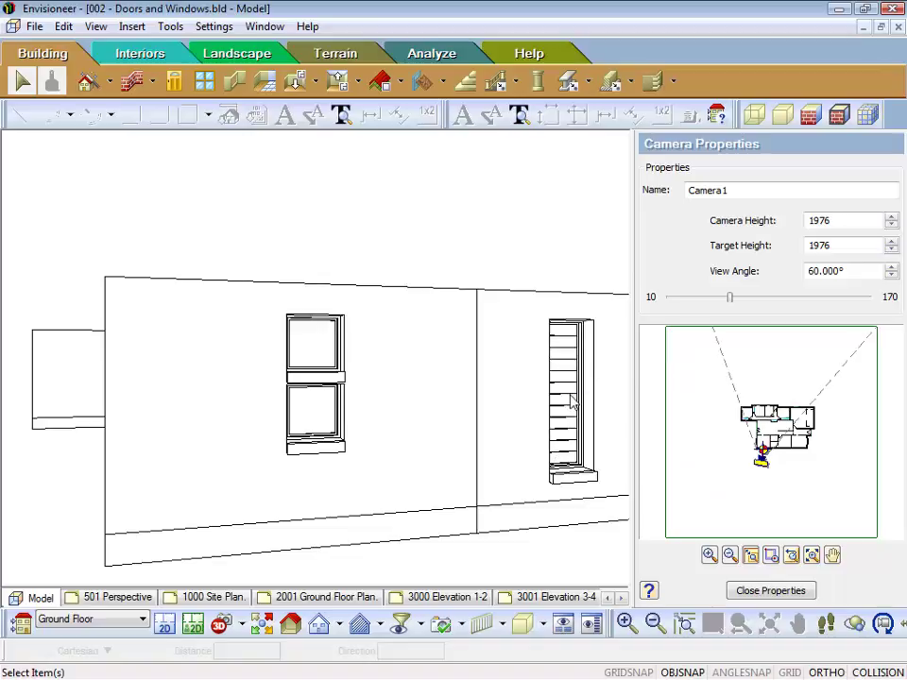
{"action": "left_click", "coordinate": [809, 116]}
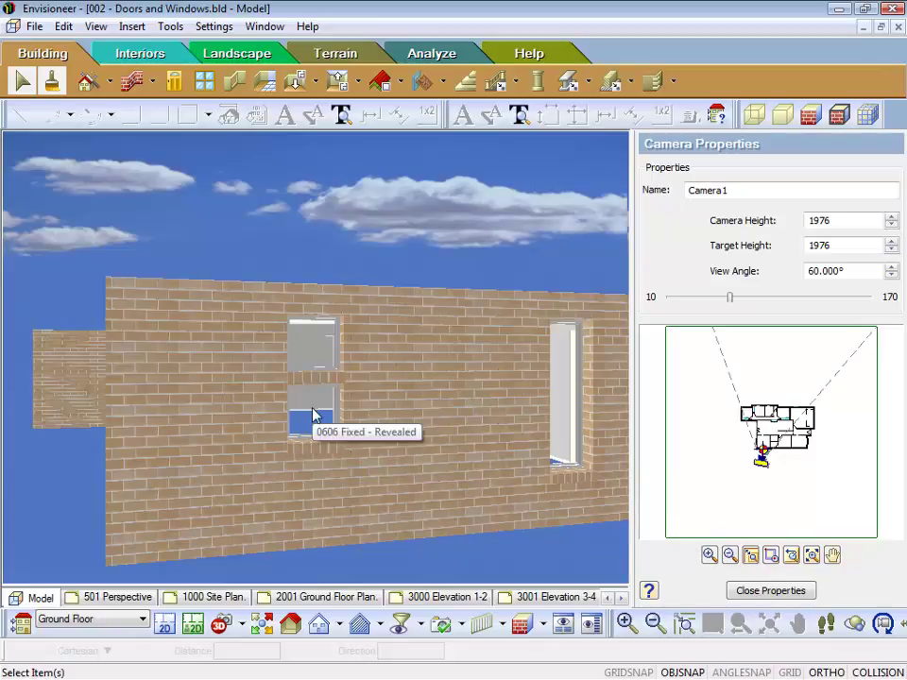
Step: Elevate the 1806 louvre window to 3600 above the current location
{"action": "left_click", "coordinate": [575, 393]}
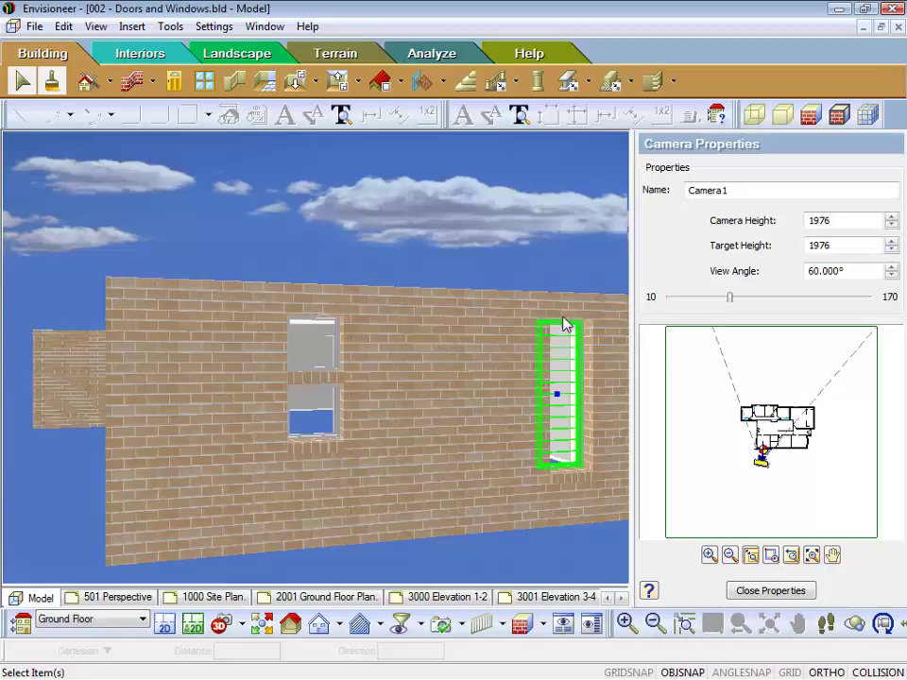
{"action": "right_click", "coordinate": [571, 368]}
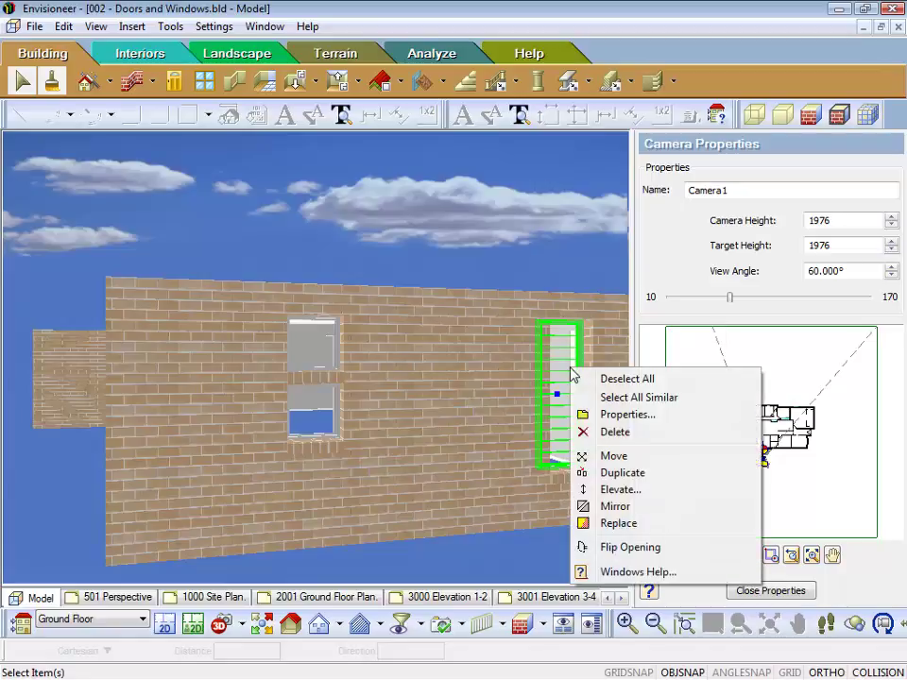
{"action": "left_click", "coordinate": [623, 488]}
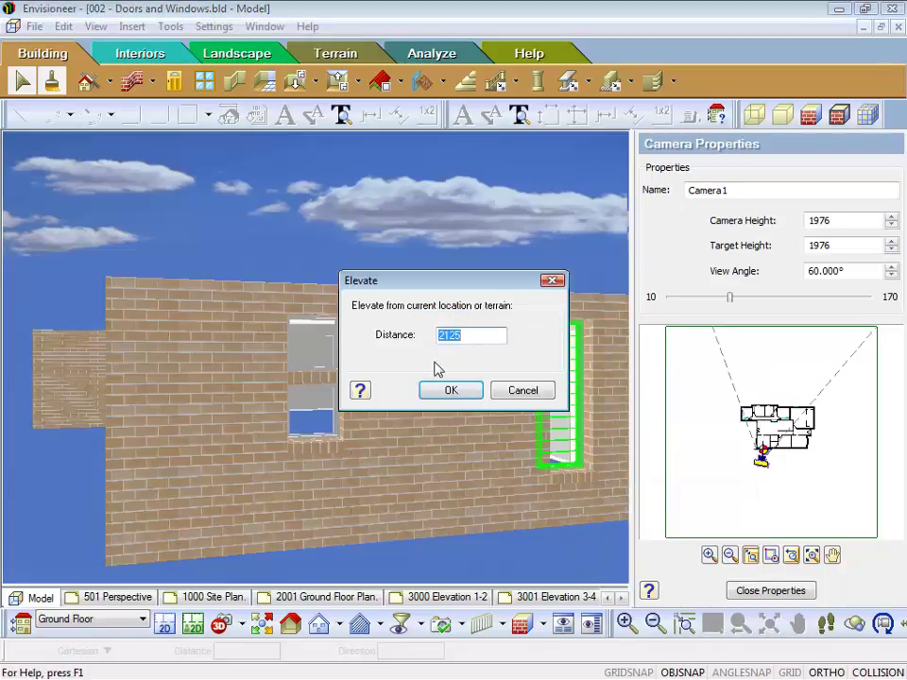
{"action": "left_click", "coordinate": [444, 337]}
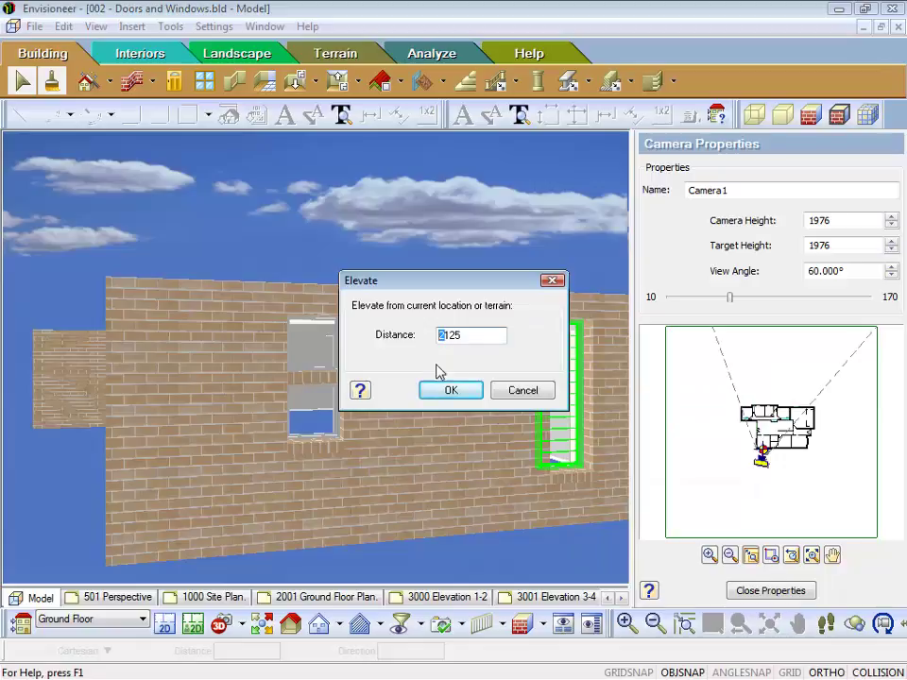
{"action": "left_click_drag", "start_coordinate": [448, 336], "coordinate": [451, 338]}
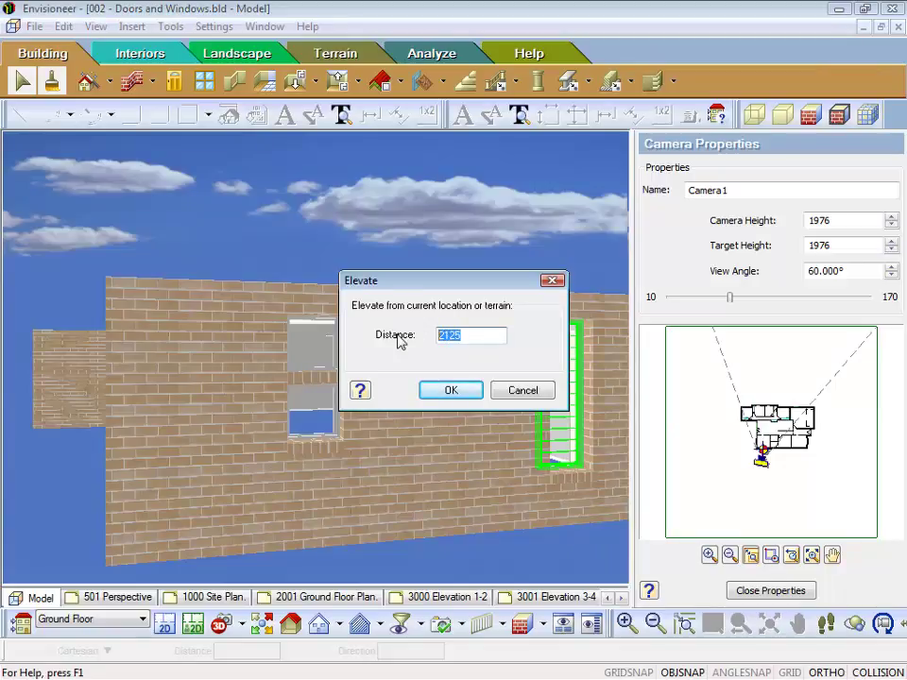
{"action": "type", "text": "360"}
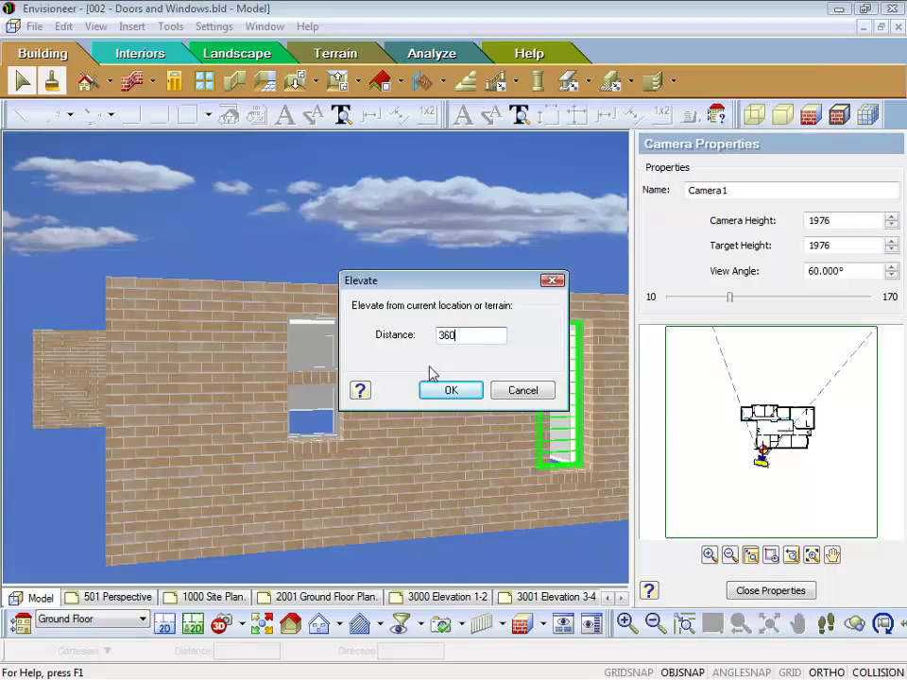
{"action": "type", "text": "0"}
{"action": "left_click", "coordinate": [449, 390]}
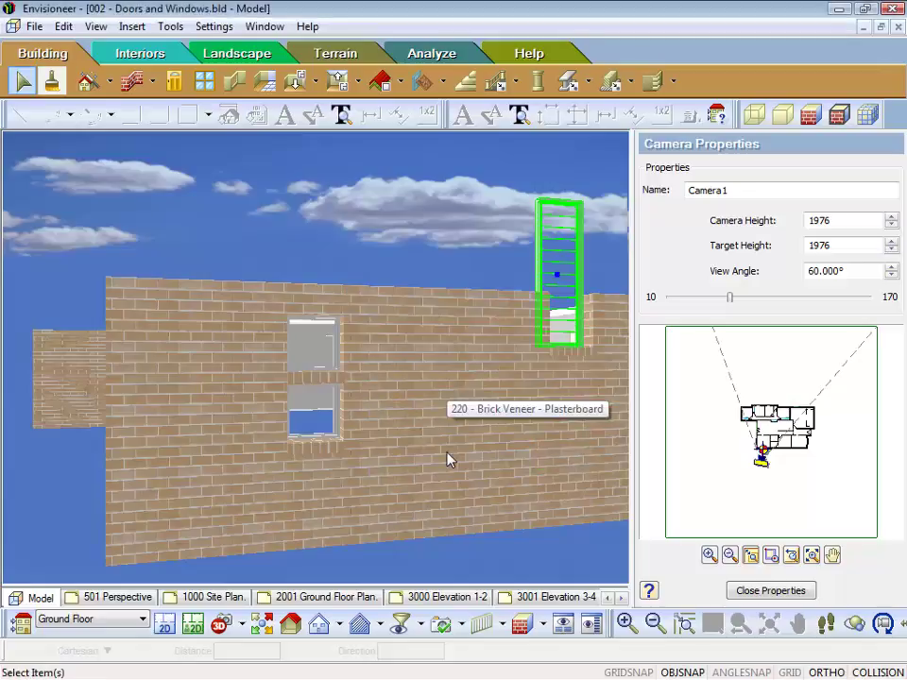